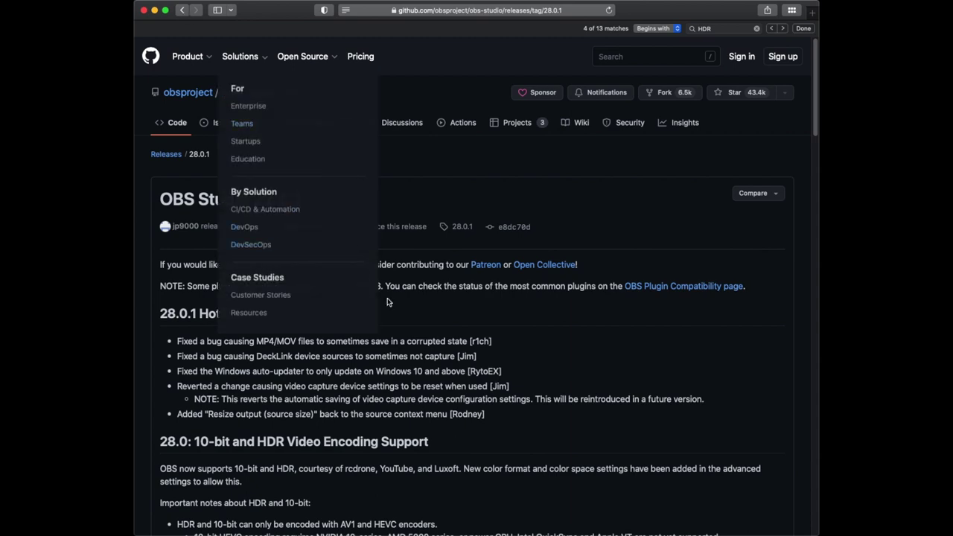
Scroll the OBS 28.0.1 release notes to the '28.0: 10-bit and HDR Video Encoding Support' heading, then launch OBS Studio
scroll(438, 362, down, 3)
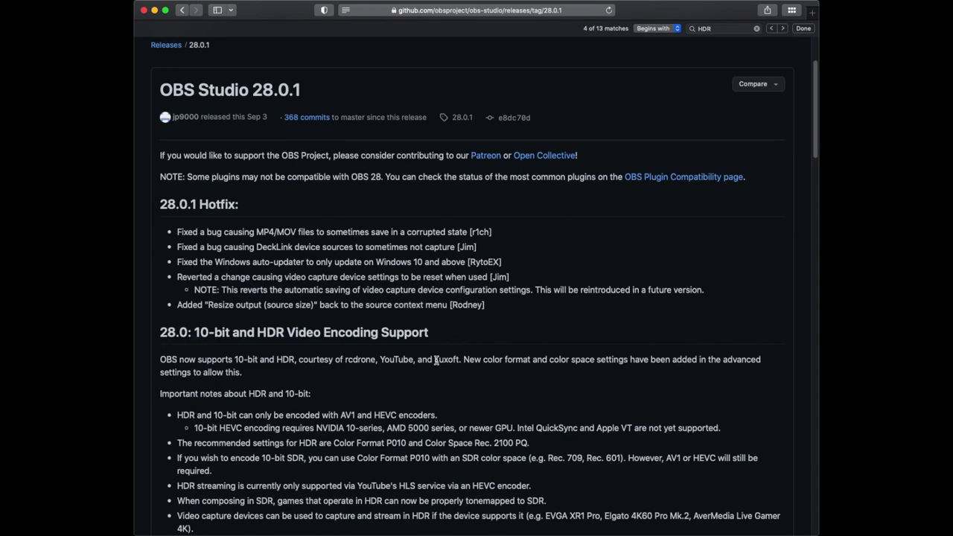
scroll(430, 359, down, 2)
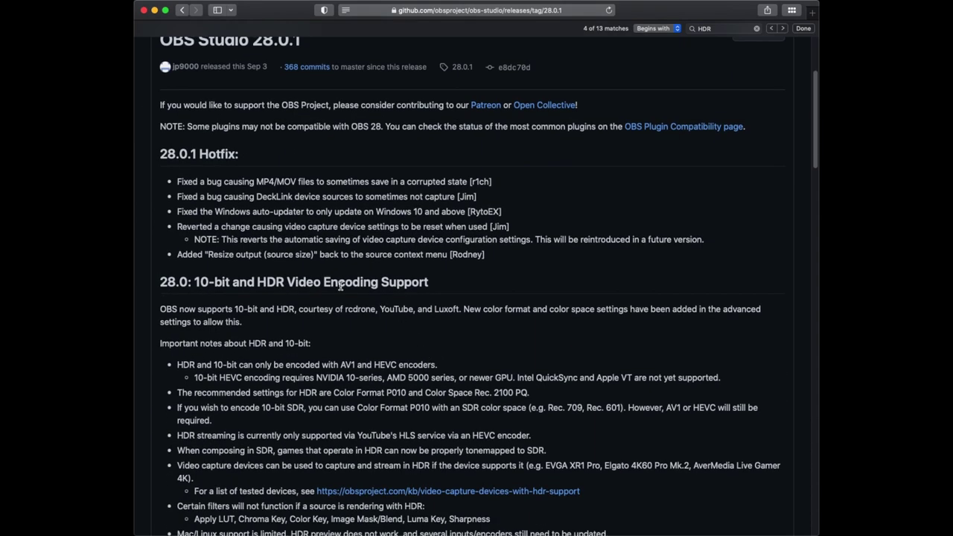
triple_click(340, 286)
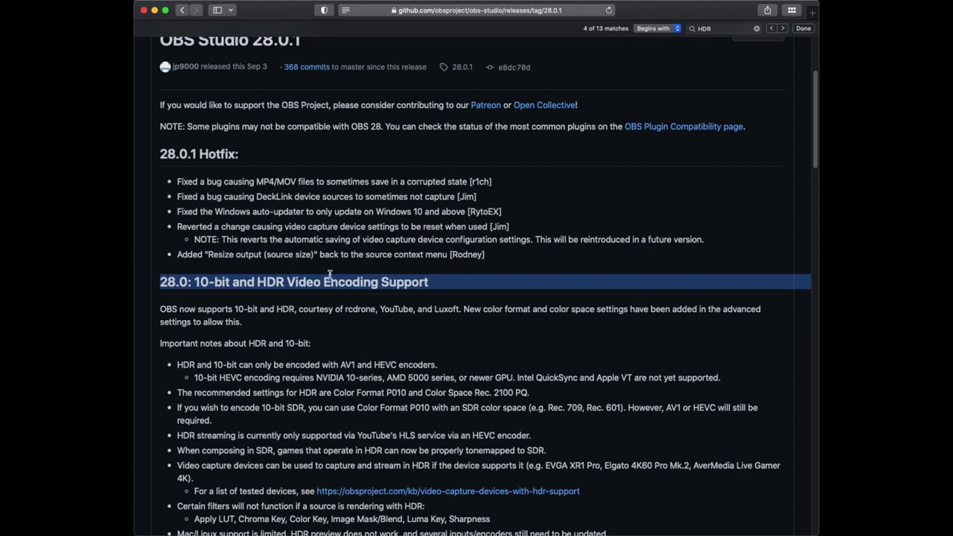
double_click(148, 232)
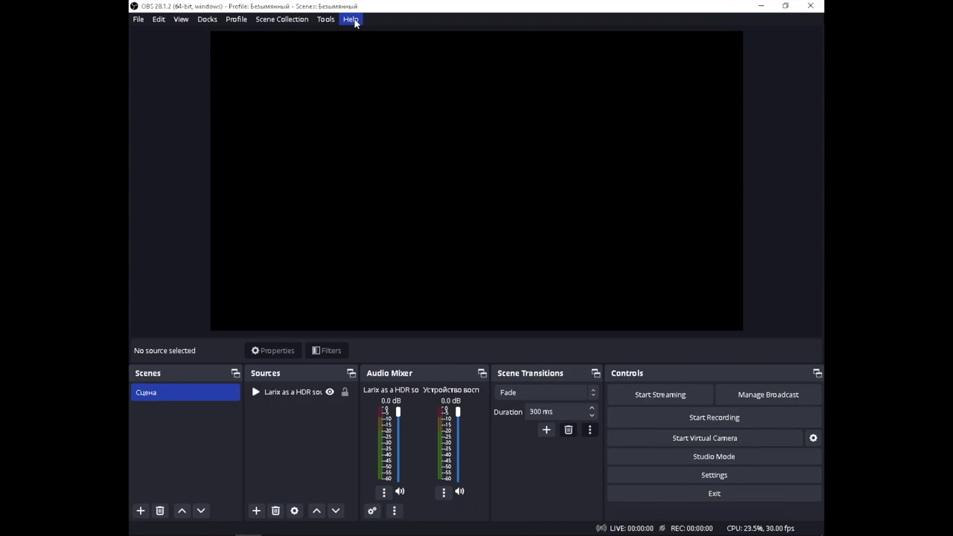
Check OBS Help > About, then highlight the 'Stream HDR video on YouTube' heading in Safari
click(349, 19)
click(385, 156)
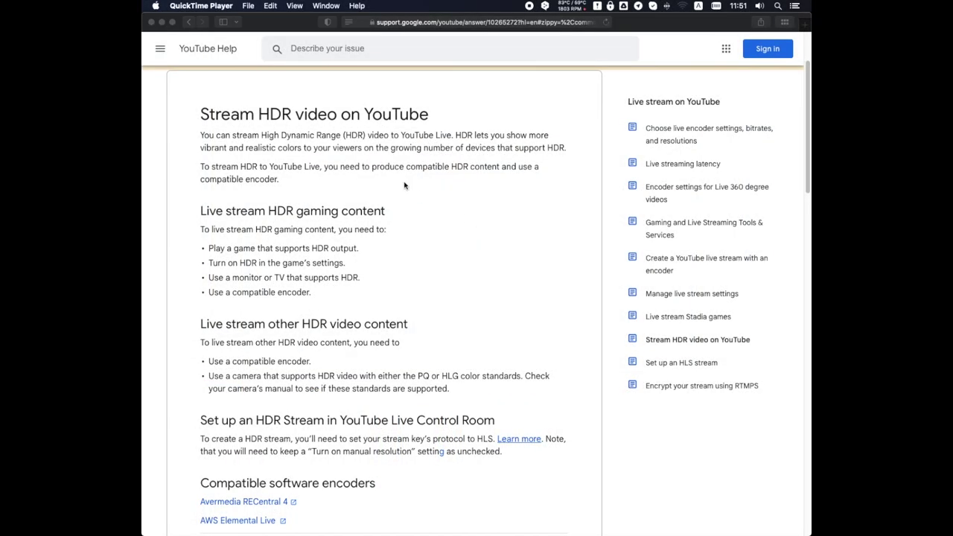
click(212, 106)
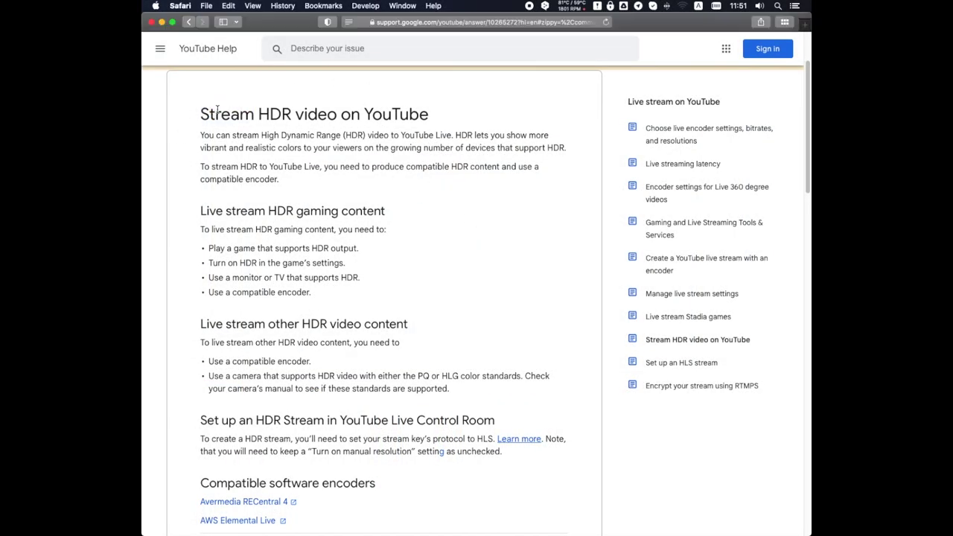
triple_click(213, 112)
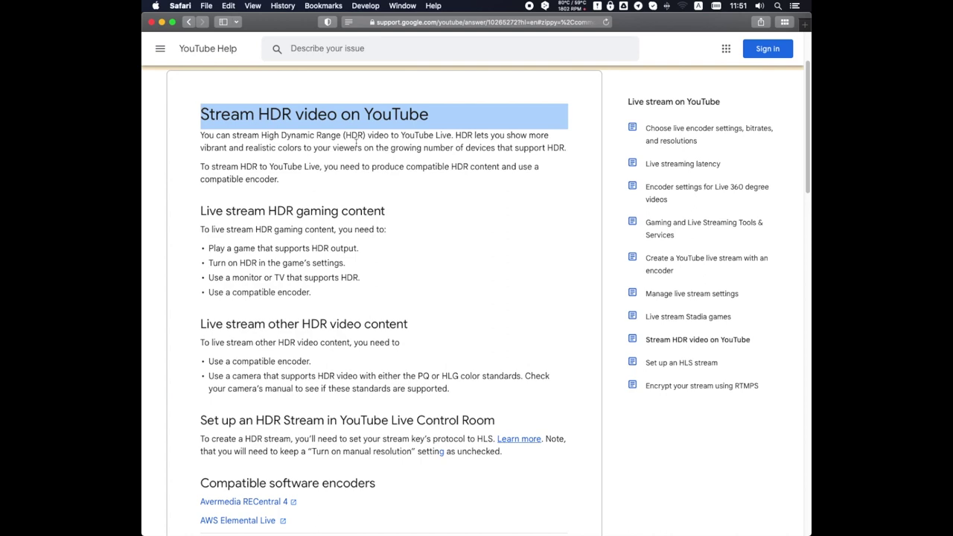
Expand the NVENC - Encoding table and scroll through its GeForce GPU rows and codec columns
click(430, 121)
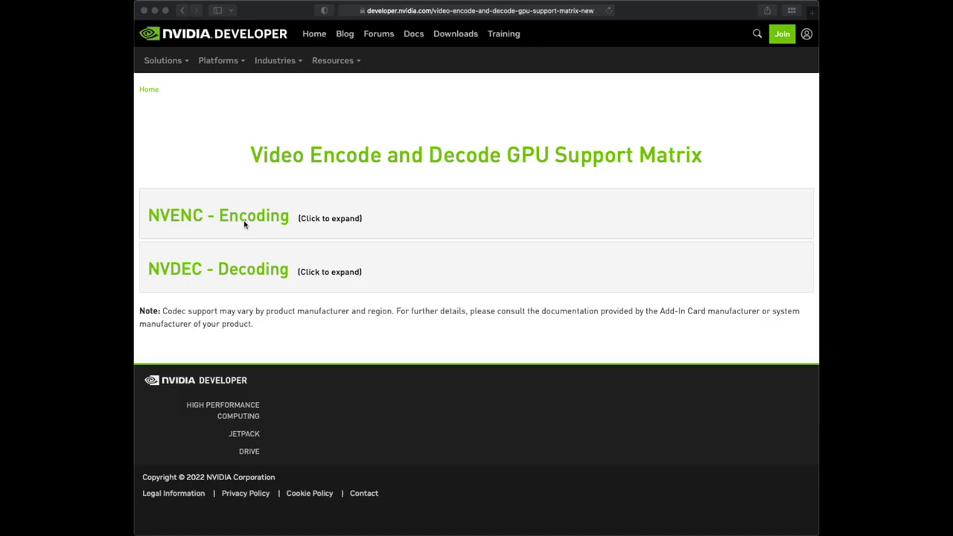
click(248, 220)
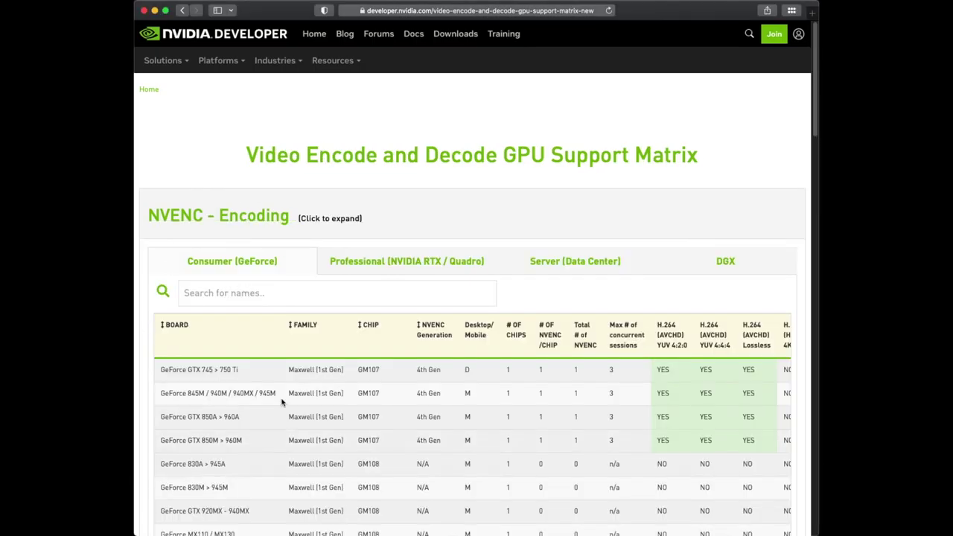
scroll(240, 409, down, 10)
scroll(240, 409, down, 15)
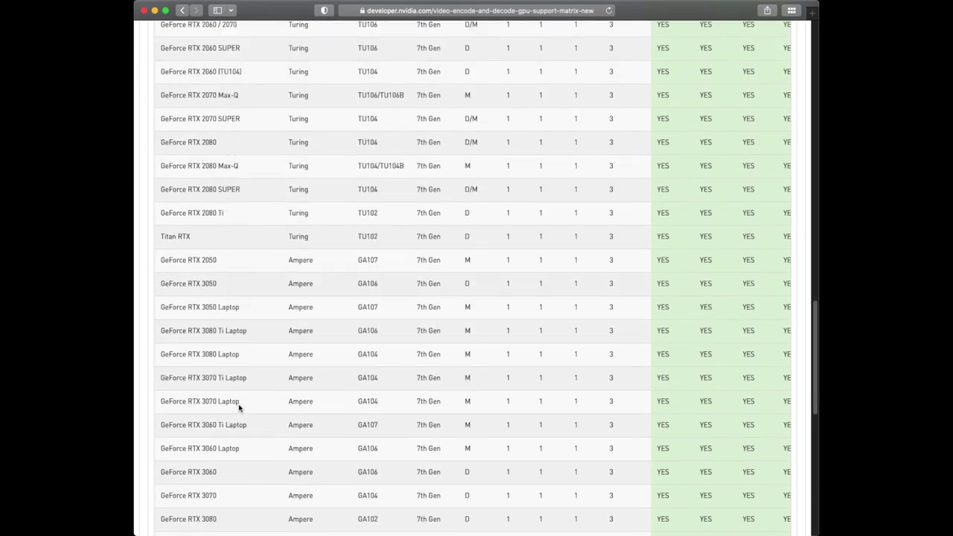
drag(267, 471, 477, 488)
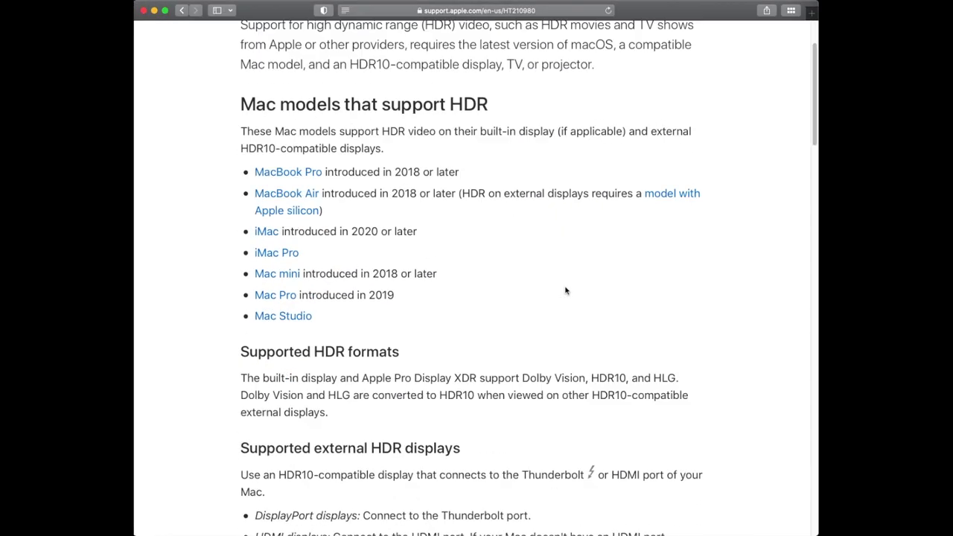
Highlight 'Supported external HDR displays' and the 'HDR10-compatible display' requirement on Apple's HDR page
triple_click(237, 221)
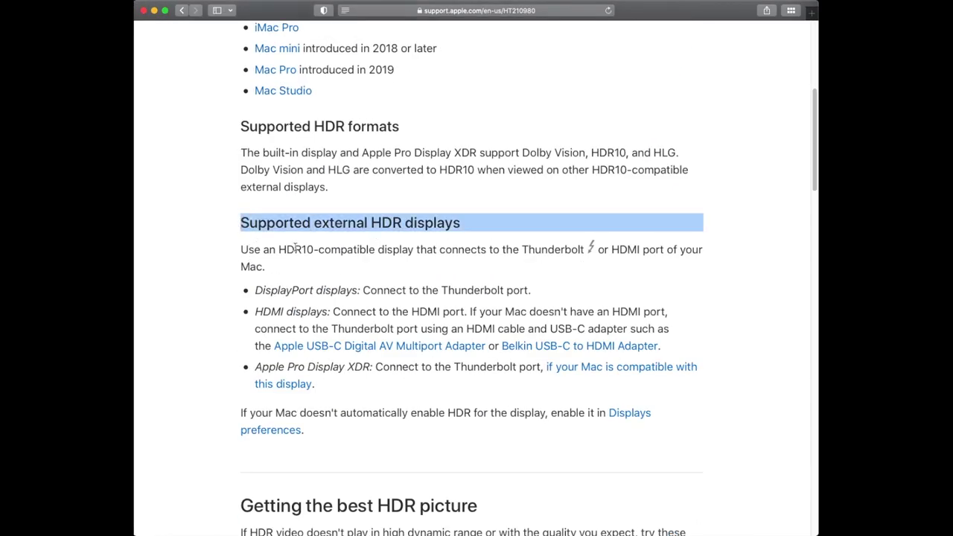
drag(278, 249, 413, 249)
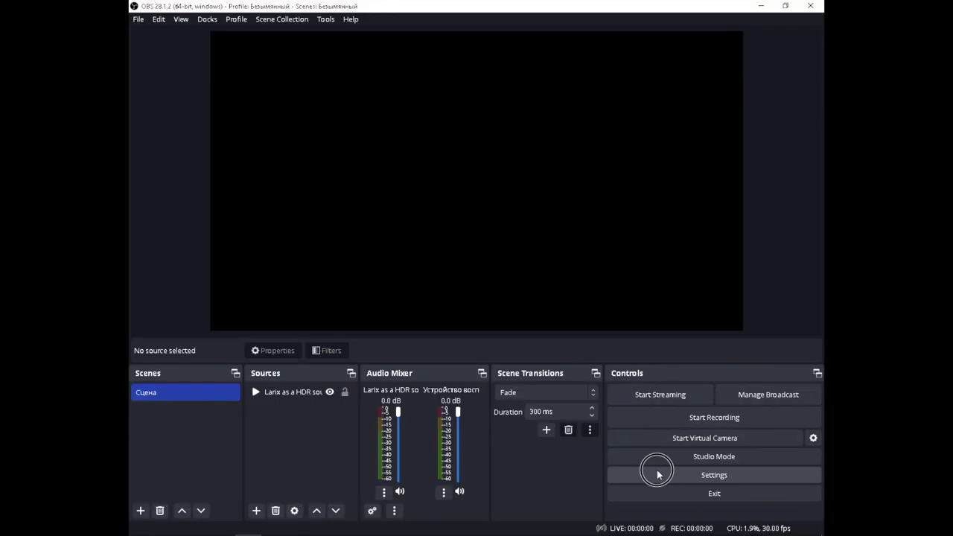
In Advanced settings keep Direct3D 11, P010, Rec. 2100 (HLG) and Full range, then view Output
click(659, 473)
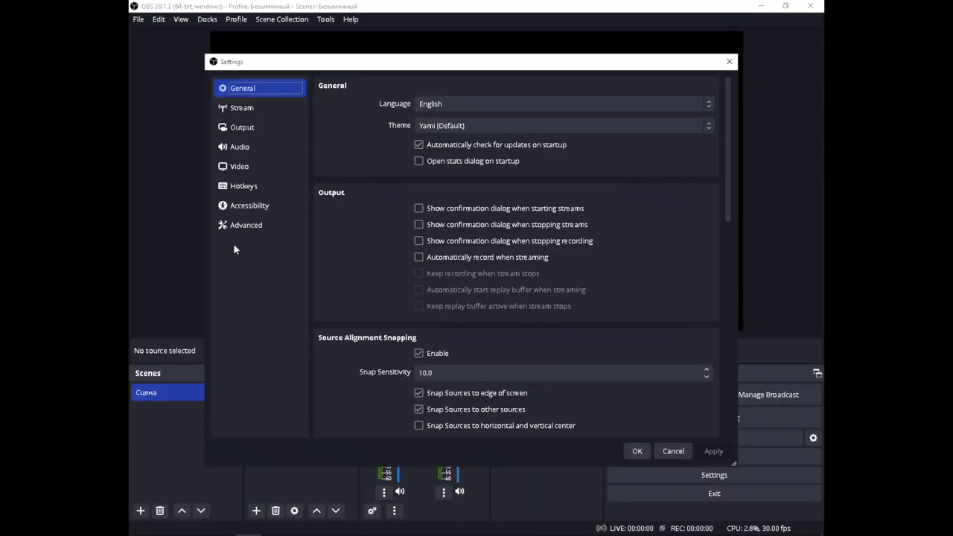
click(245, 225)
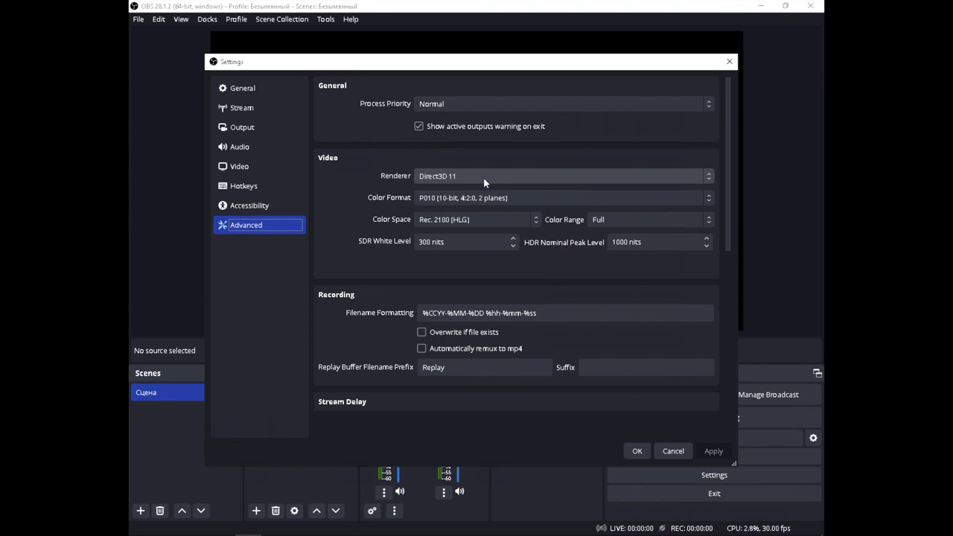
click(454, 177)
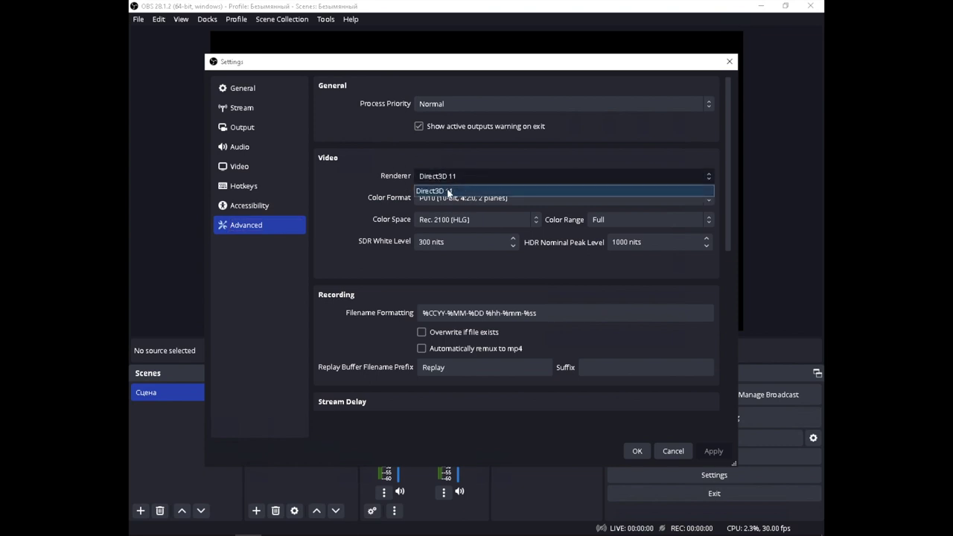
click(448, 192)
click(439, 198)
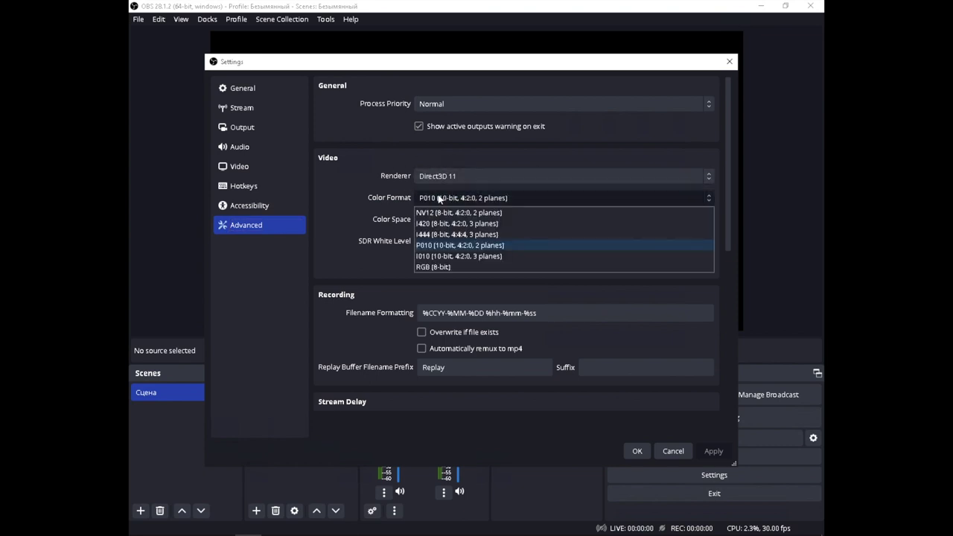
click(422, 246)
click(468, 219)
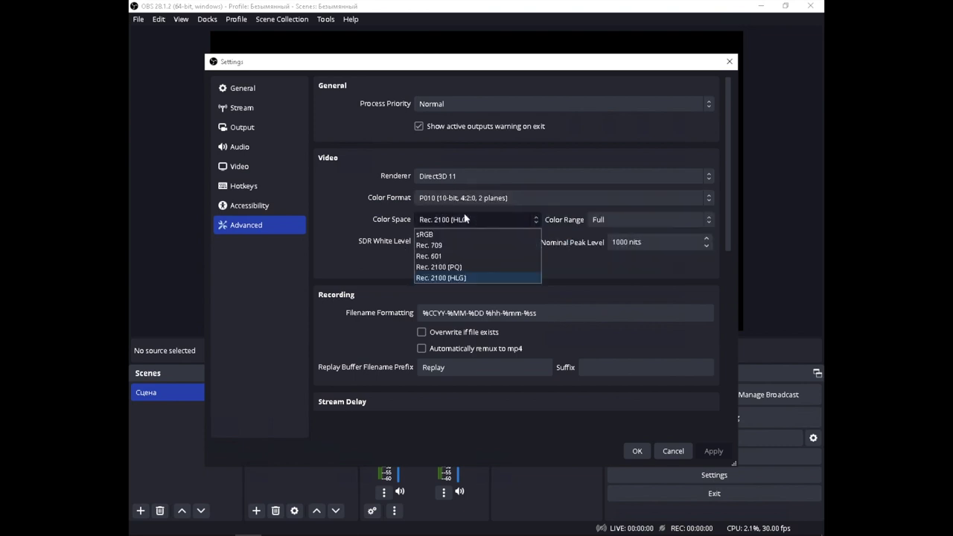
click(499, 279)
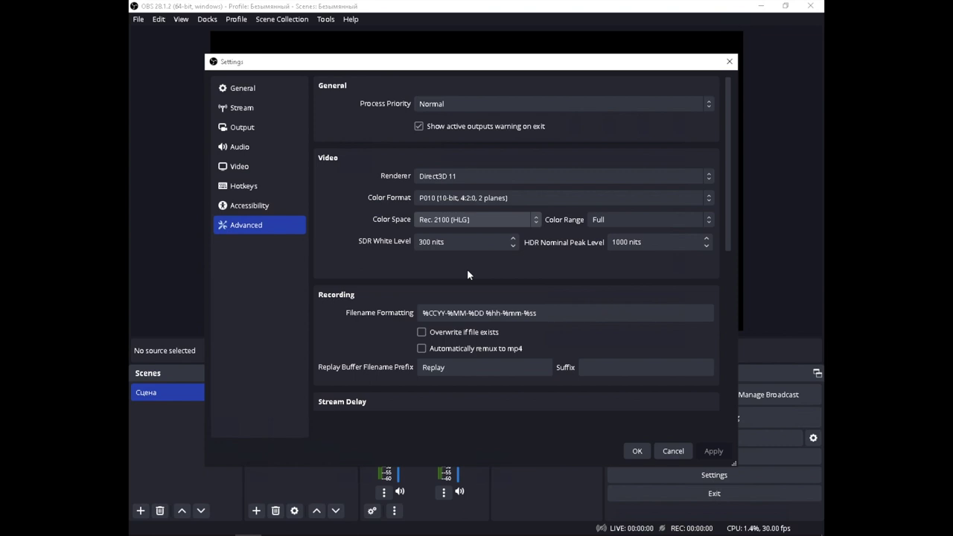
click(618, 220)
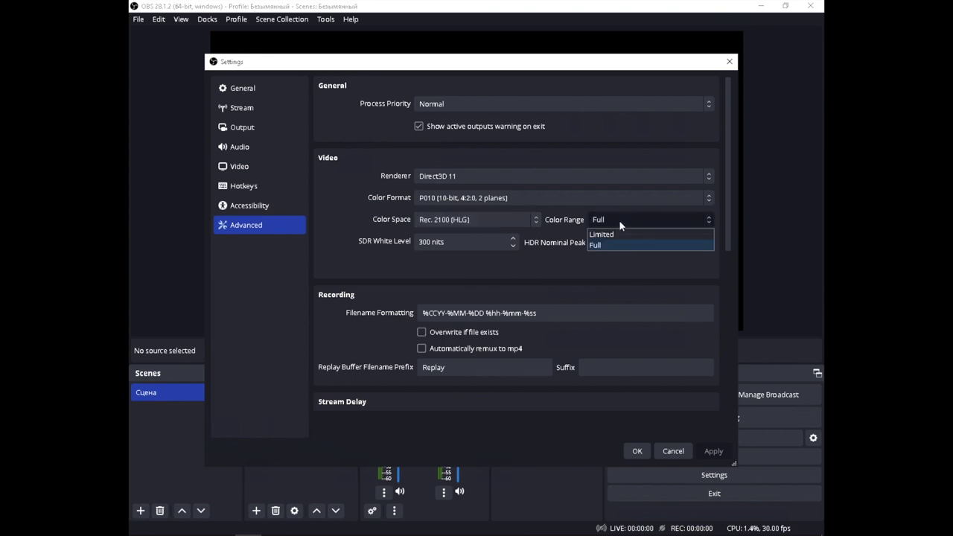
click(617, 245)
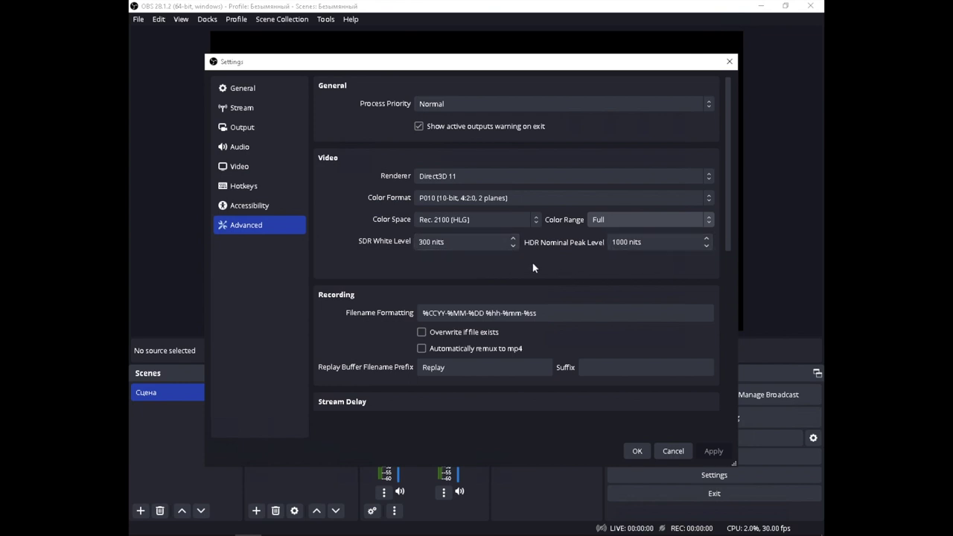
click(251, 132)
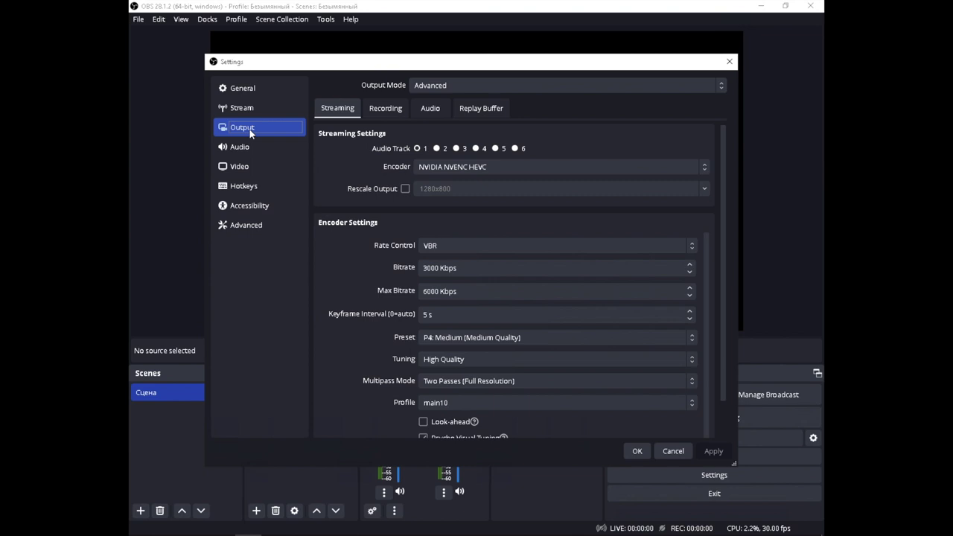
click(496, 167)
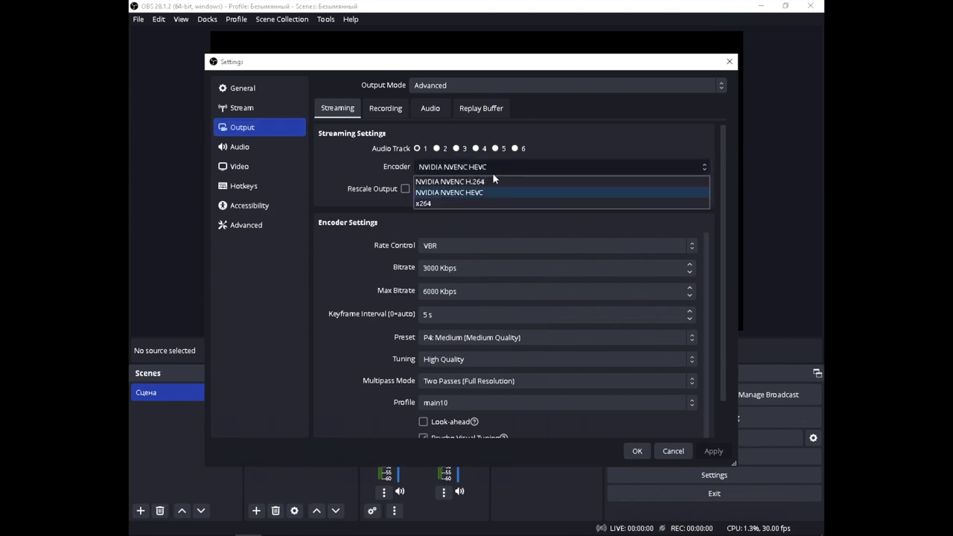
click(488, 192)
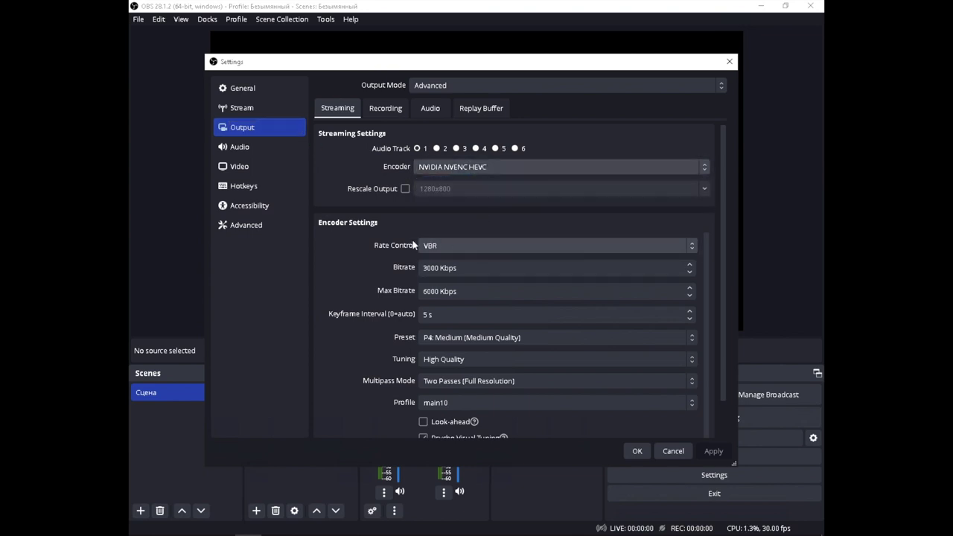
scroll(395, 355, down, 2)
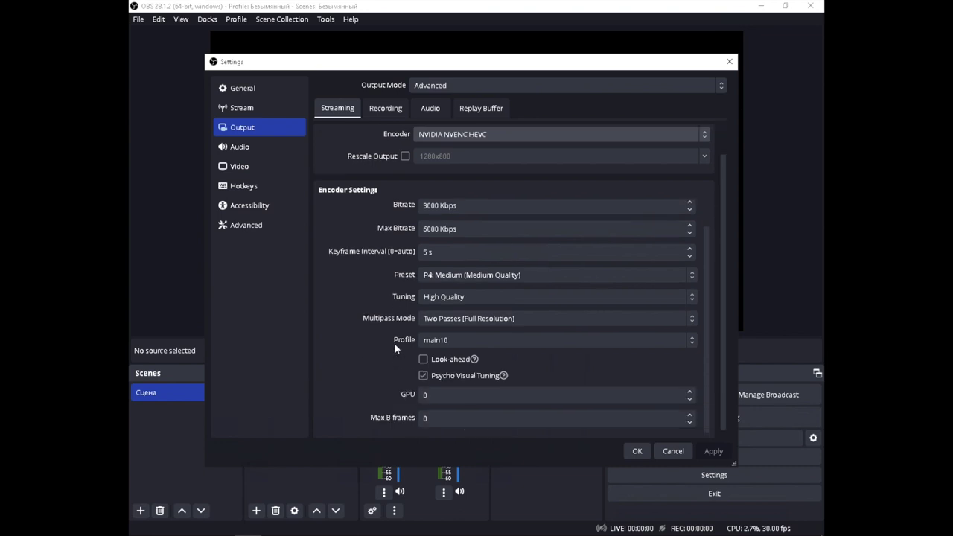
scroll(394, 342, up, 3)
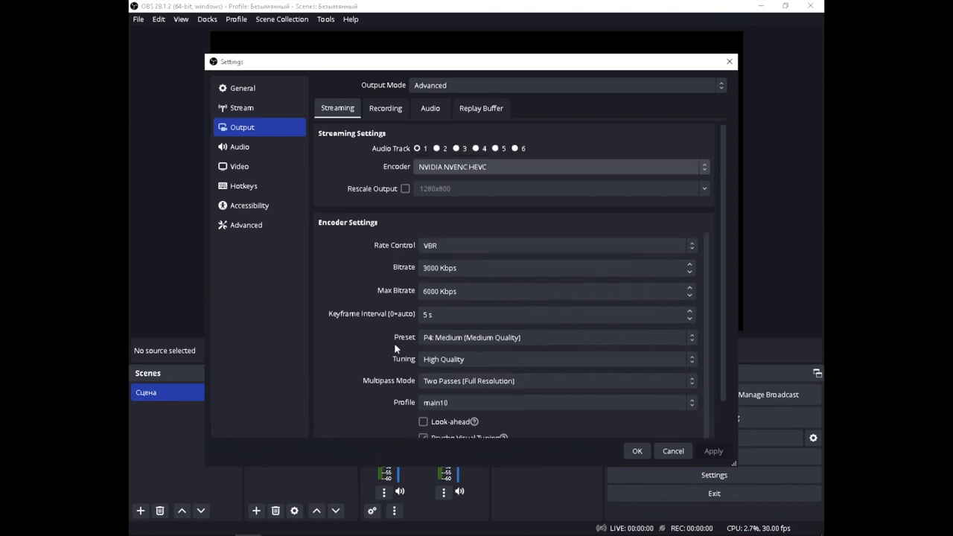
Keep YouTube - HLS selected in the Stream category's Service dropdown
click(247, 109)
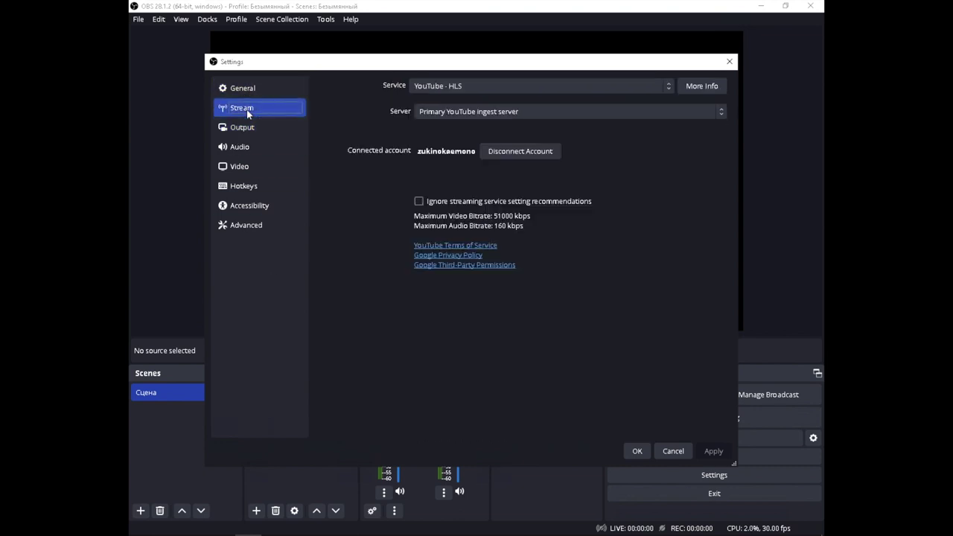
click(521, 86)
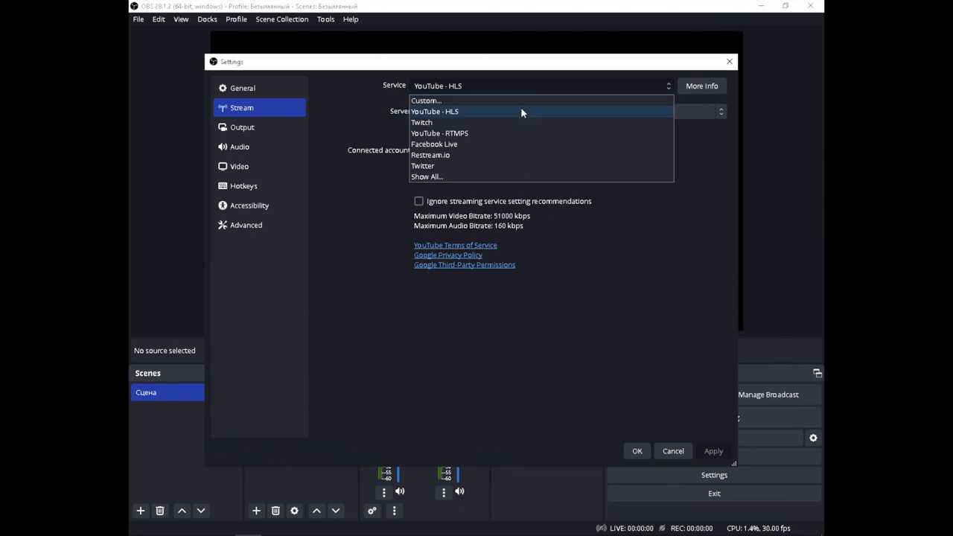
click(429, 112)
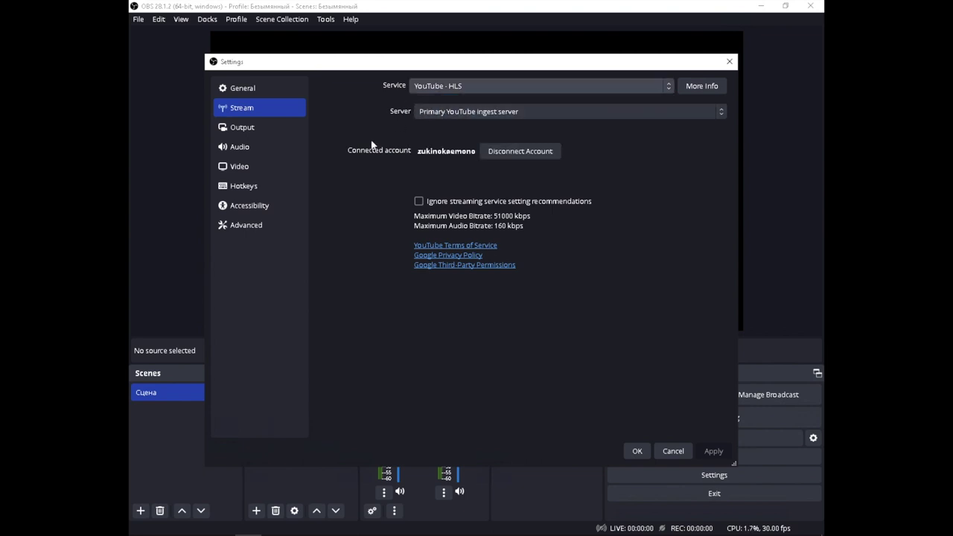
Apply the settings and add a Media Source named 'Larix as a HDR source'
click(632, 449)
click(253, 511)
click(285, 394)
text(Lar)
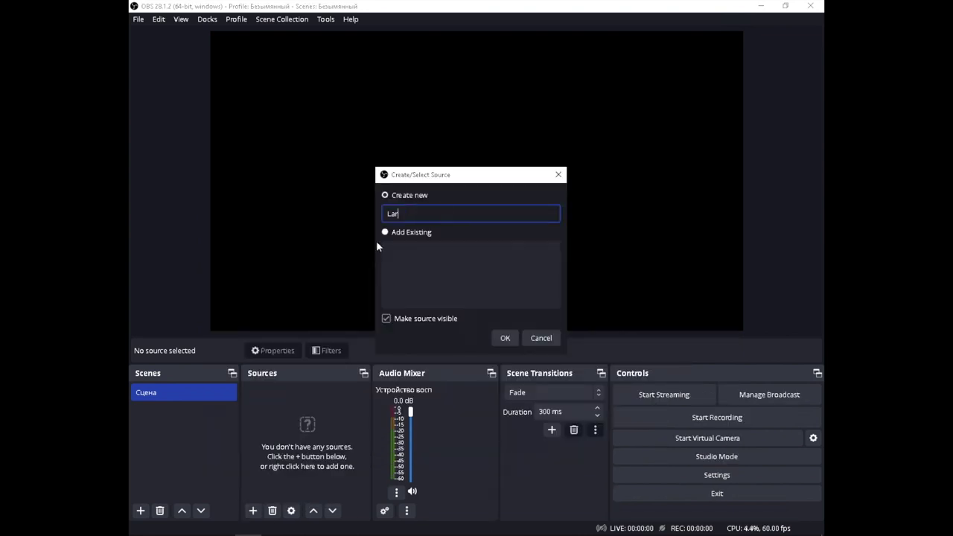
text(ix as a HDR source)
click(496, 335)
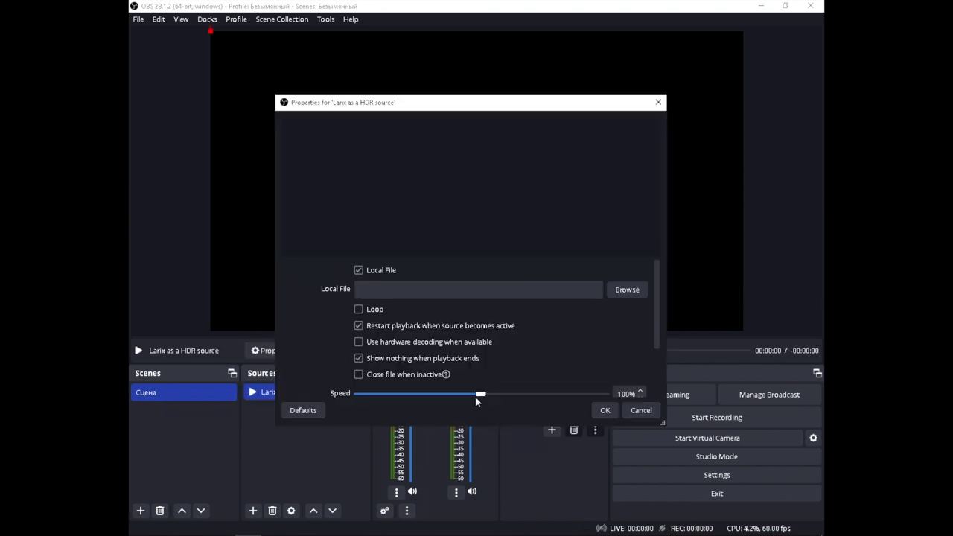
Switch the source to network input with srt://0.0.0.0:49001 in listener mode and mpegts format
click(359, 271)
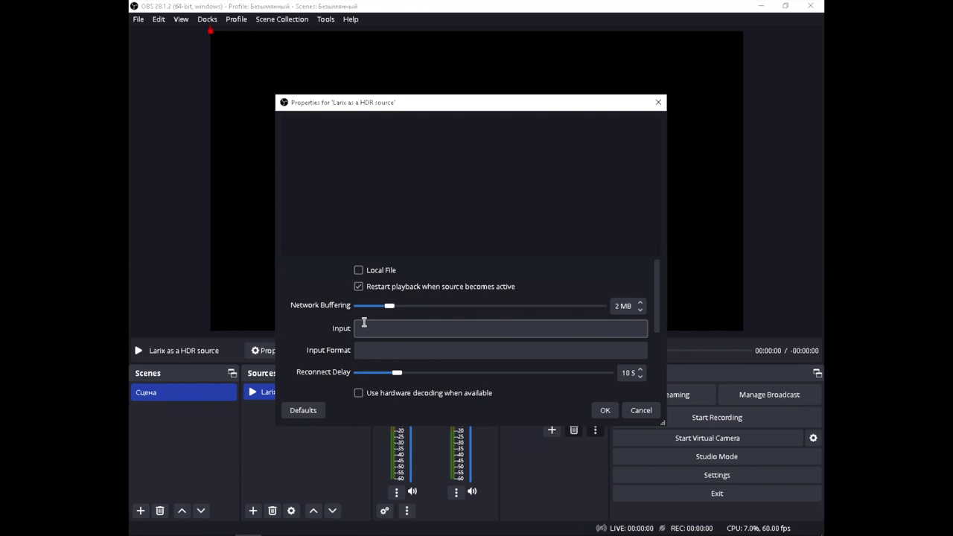
click(363, 323)
text(srt://0.0.0.0:49001?mode=listener)
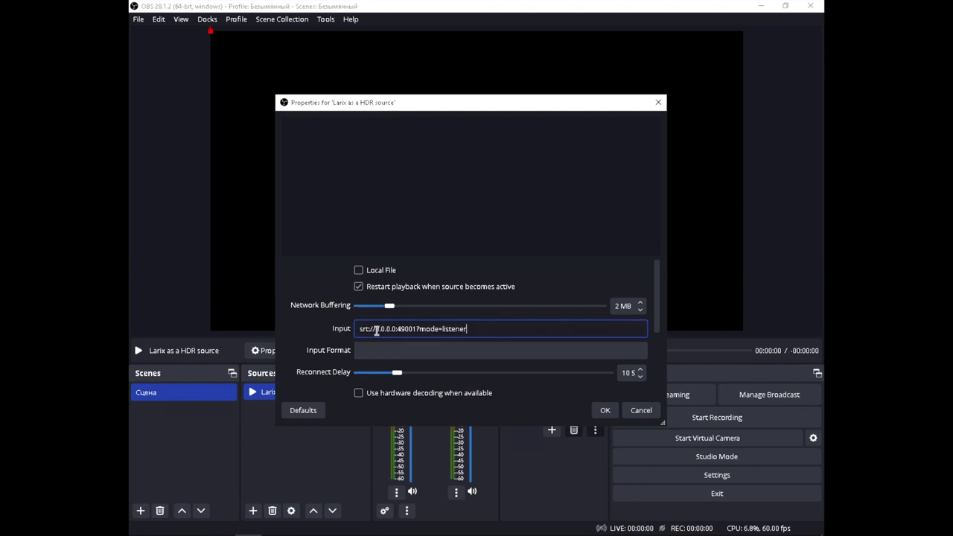
drag(376, 331, 399, 328)
click(405, 332)
drag(419, 328, 479, 330)
click(427, 354)
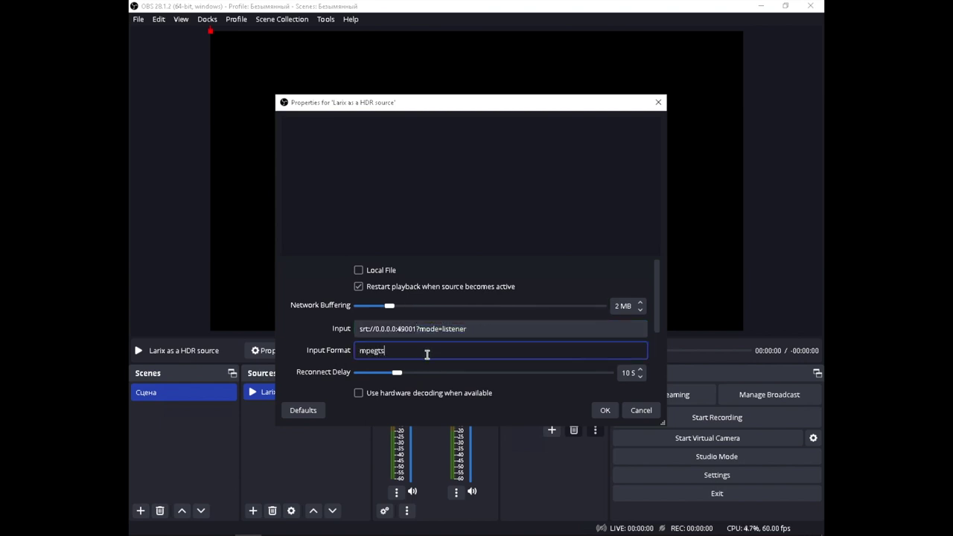
scroll(372, 351, down, 1)
Enable hardware decoding, show nothing when playback ends, set YUV color range to Full, and confirm
click(358, 360)
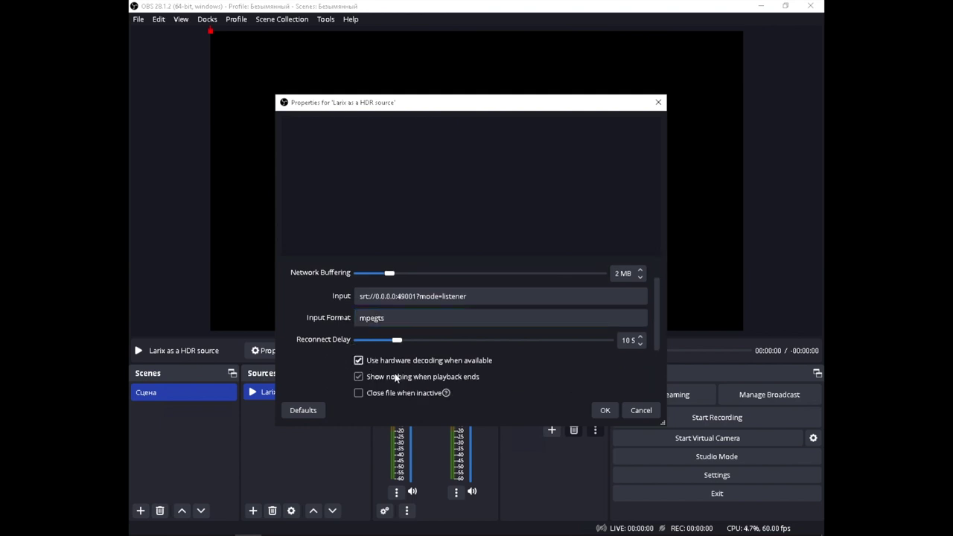
click(402, 376)
scroll(491, 390, down, 1)
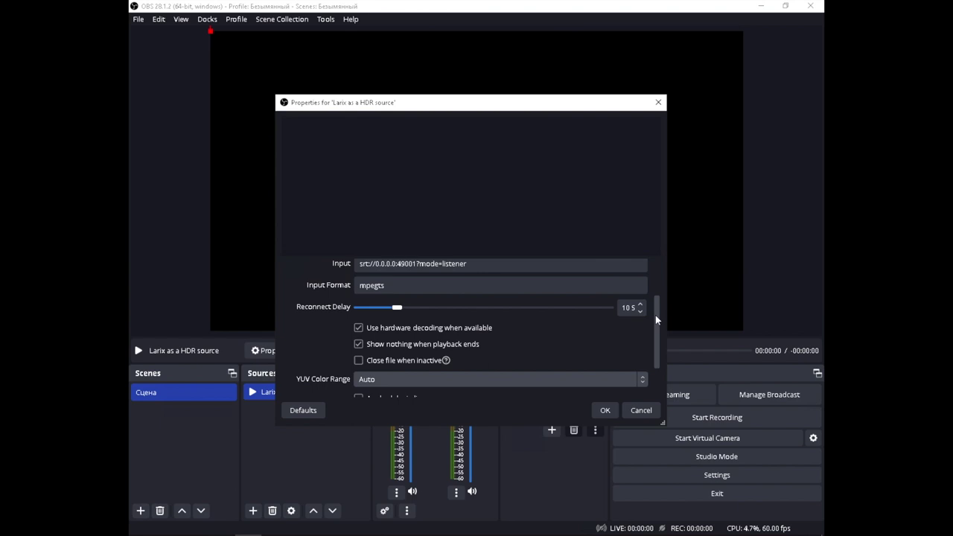
drag(655, 320, 660, 340)
click(572, 344)
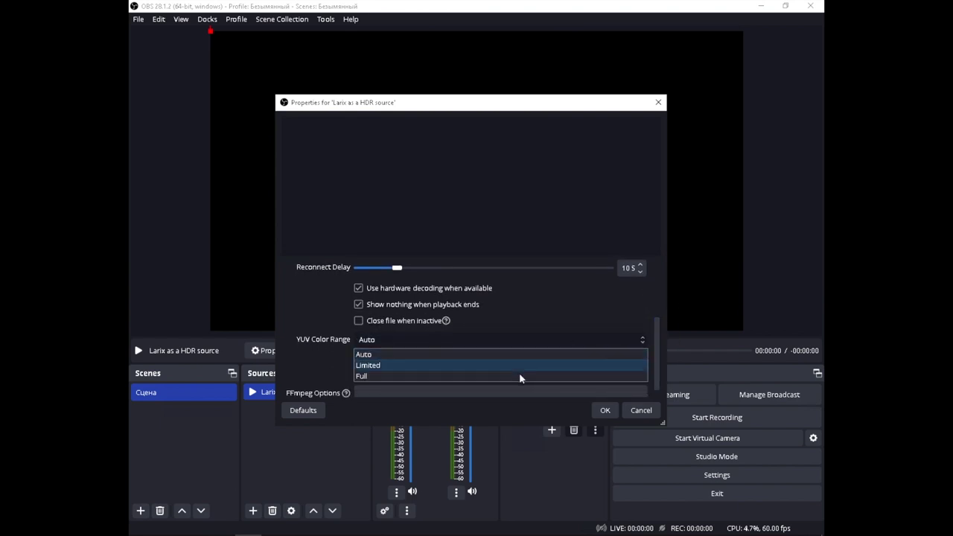
click(519, 377)
scroll(513, 374, down, 1)
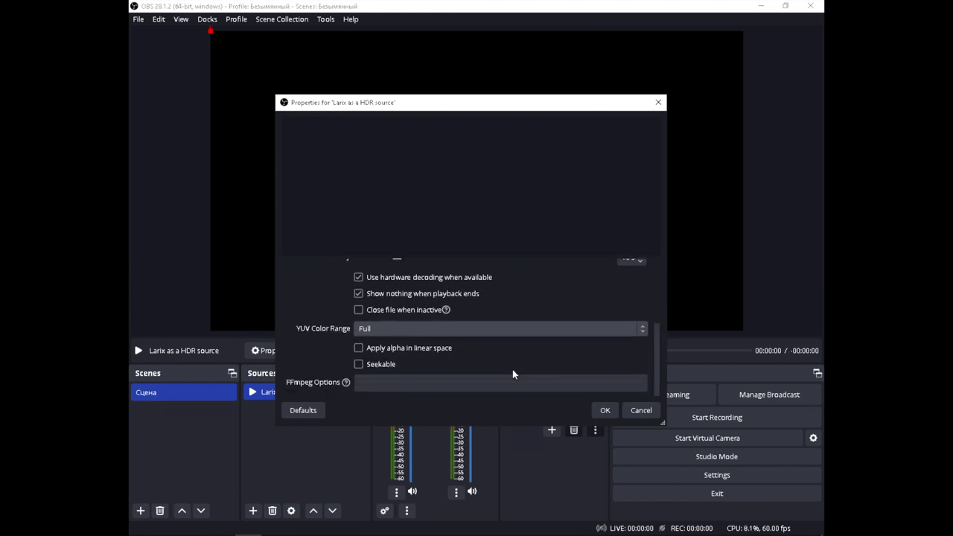
click(602, 410)
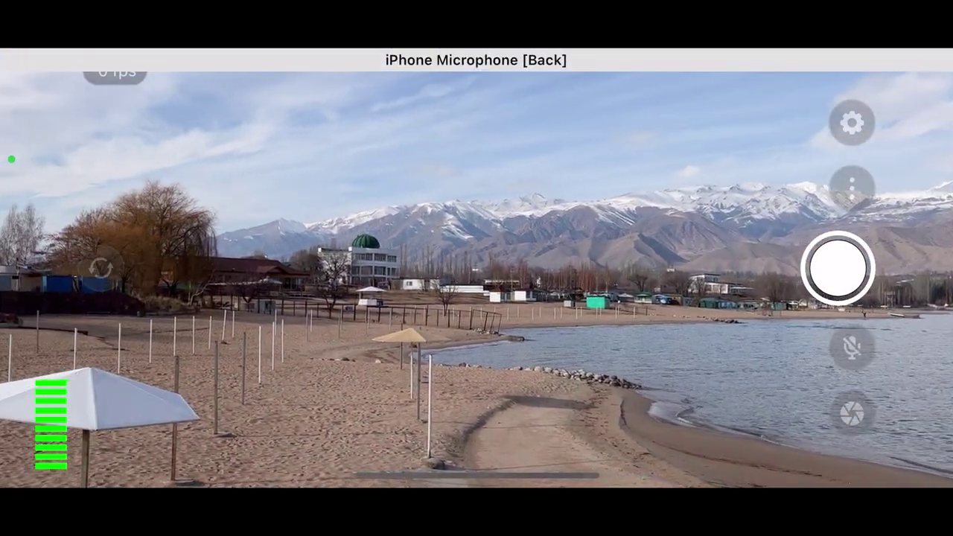
Inspect the OBS HDR test connection in Larix's connection settings
click(852, 123)
click(164, 131)
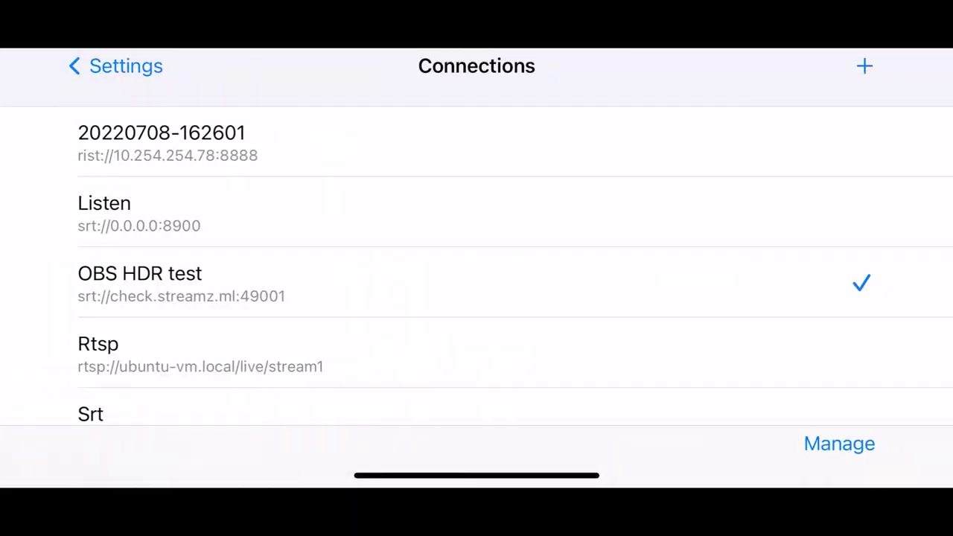
drag(595, 283, 332, 282)
click(764, 282)
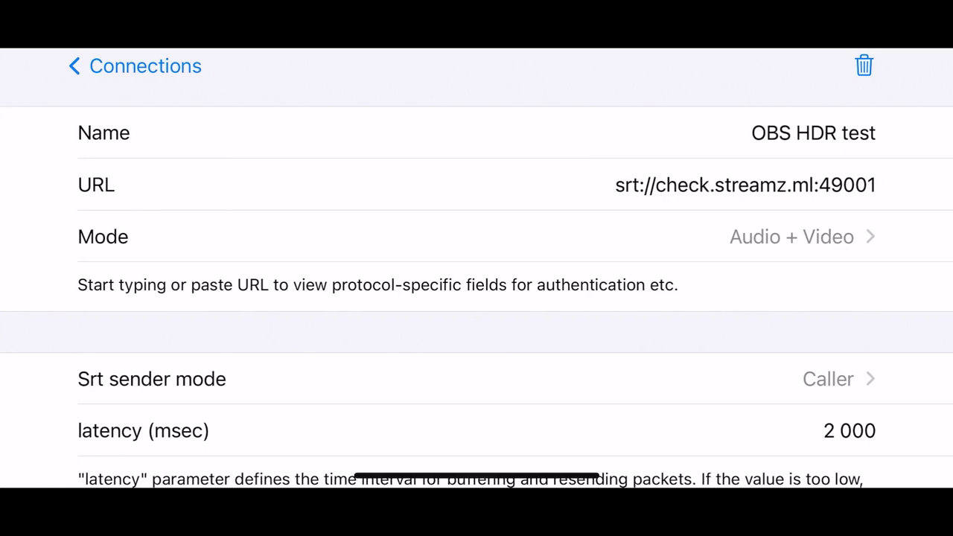
click(133, 66)
click(112, 65)
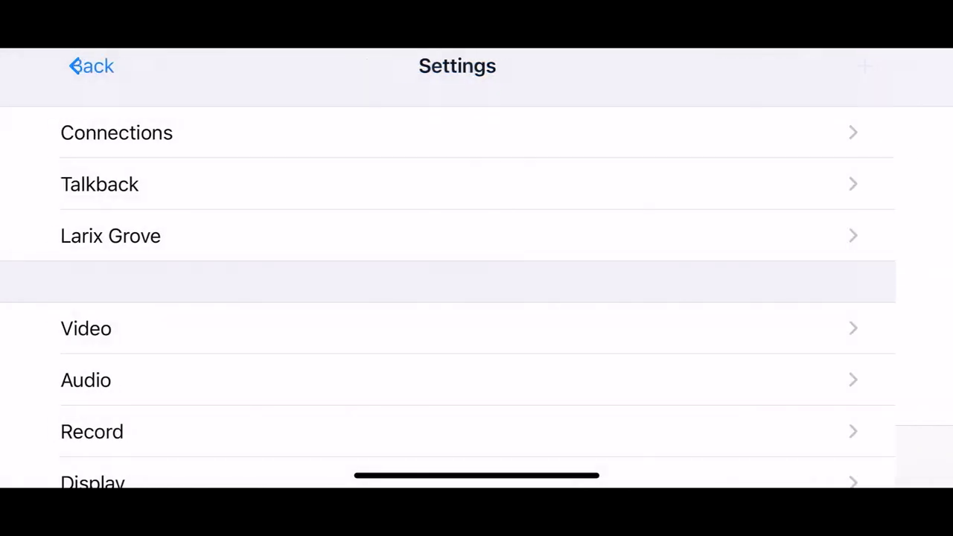
Turn on HDR video in Larix's video settings for HEVC Main 10 encoding
click(102, 328)
scroll(477, 298, down, 10)
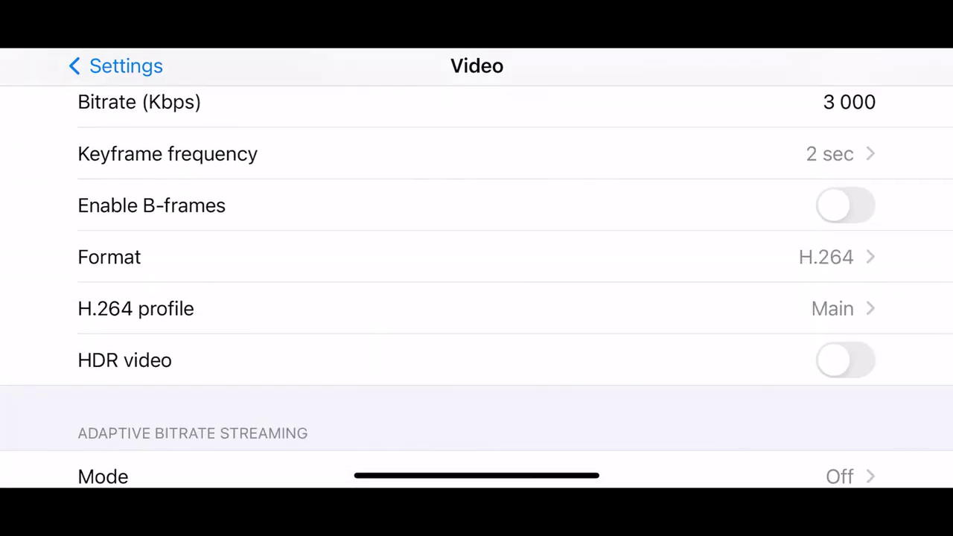
click(845, 359)
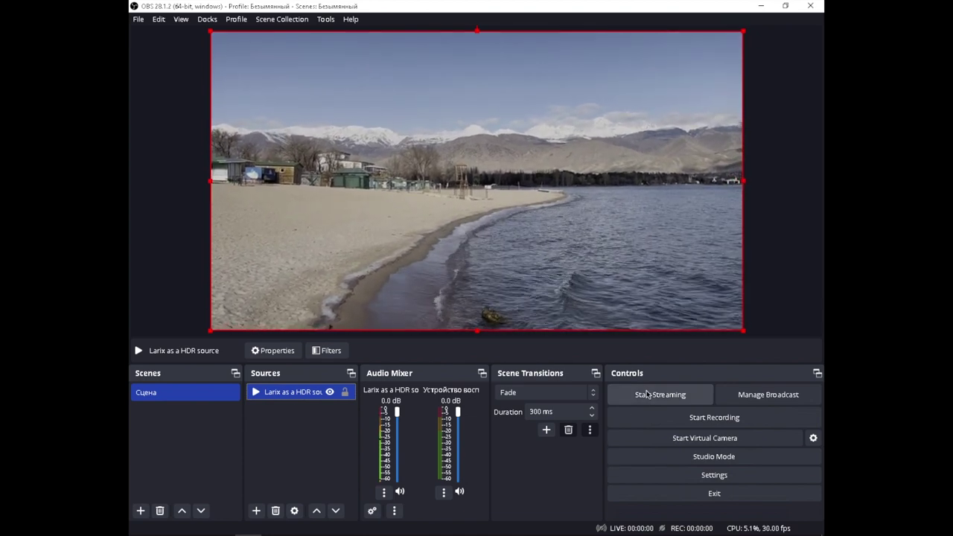
Start streaming and create the 'Larix Broadcaster to OBS to YT HDR HLG' broadcast, changing 'HDR' to 'new' in the description
click(646, 394)
click(509, 281)
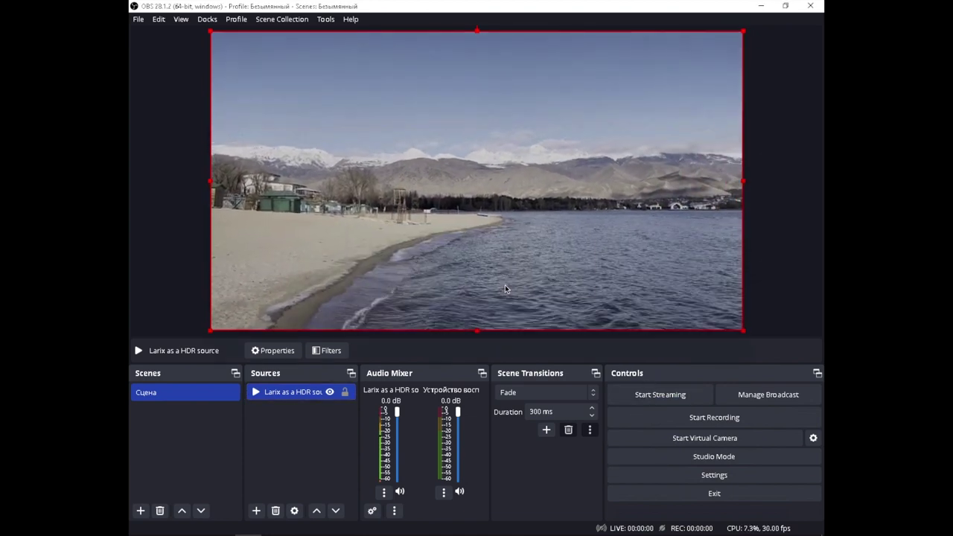
drag(472, 128, 552, 140)
text(HLG)
drag(455, 150, 496, 153)
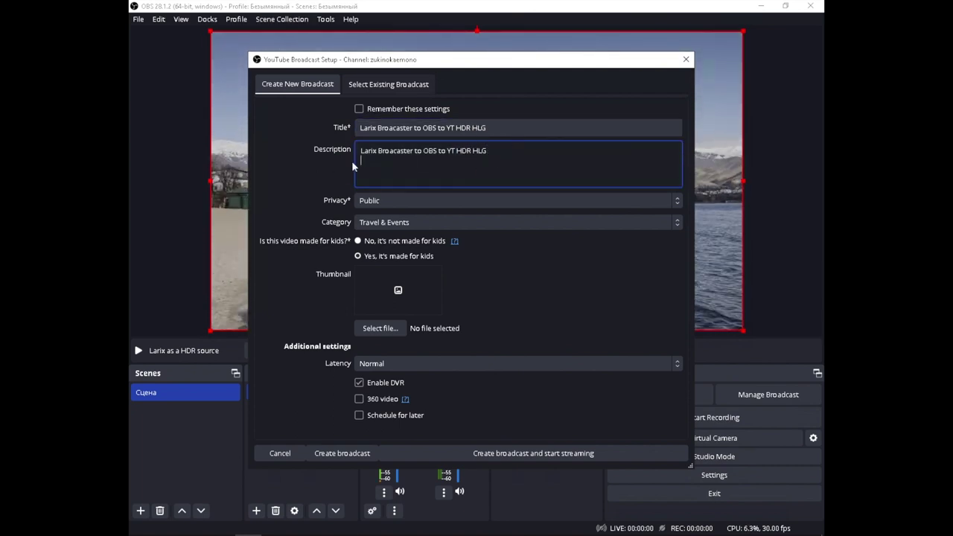
text(new)
click(316, 453)
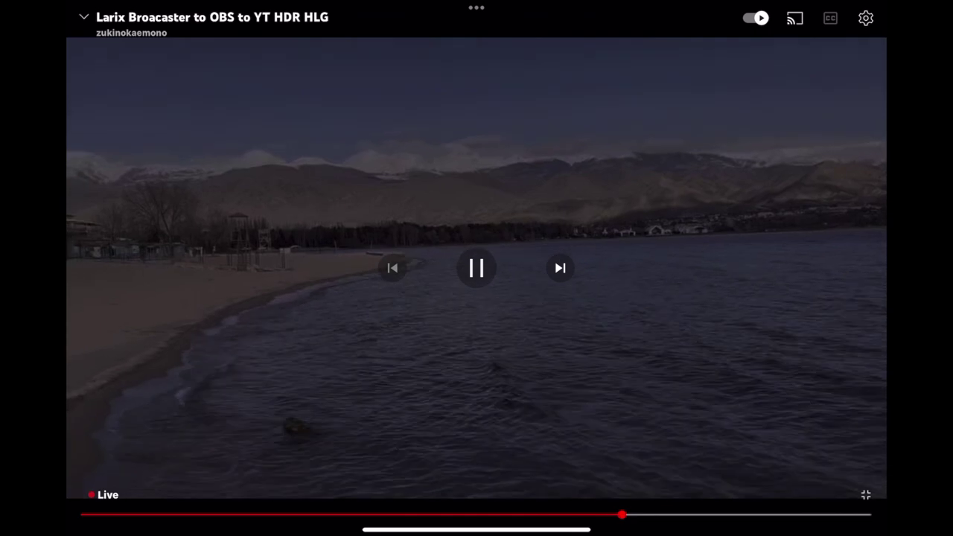
Open the live player's Quality > Advanced list showing 720p60 HDR down to 144p60 HDR
click(864, 18)
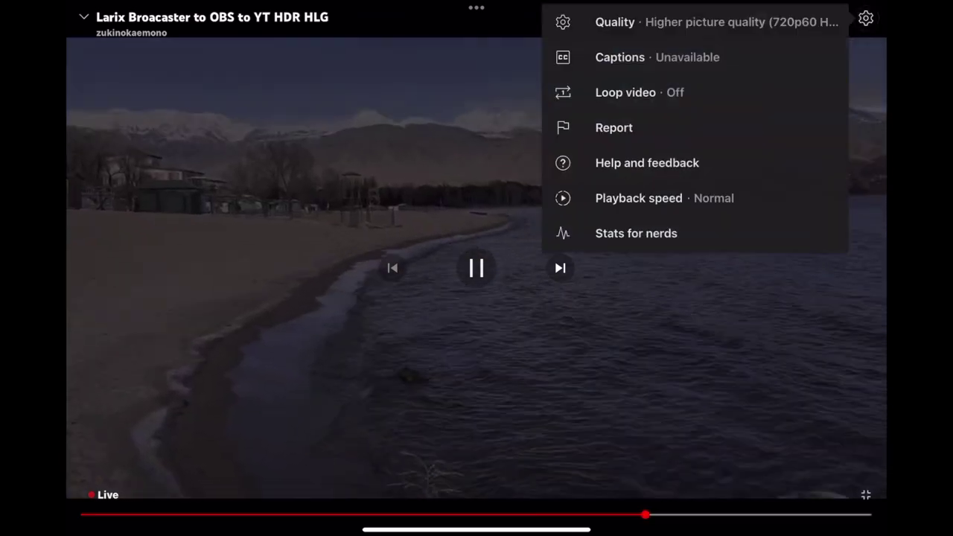
click(618, 20)
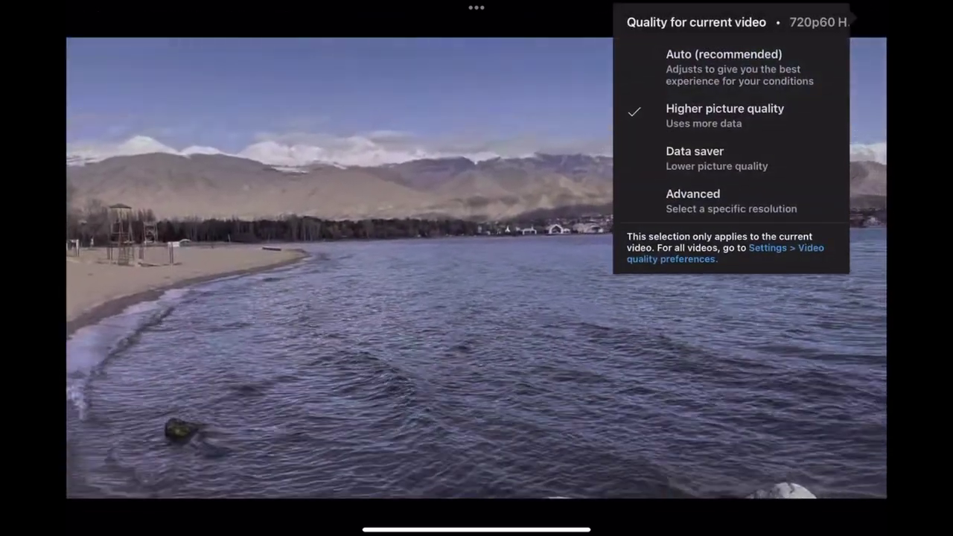
click(692, 199)
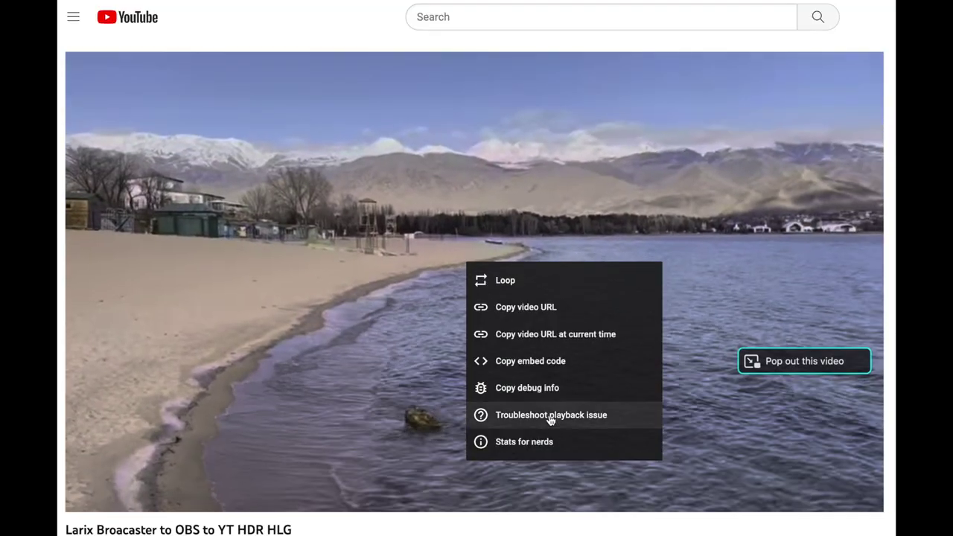
Show Stats for nerds, highlight the arib-std-b67 (HLG) / bt2020 colour line, then check playback quality in settings
click(551, 441)
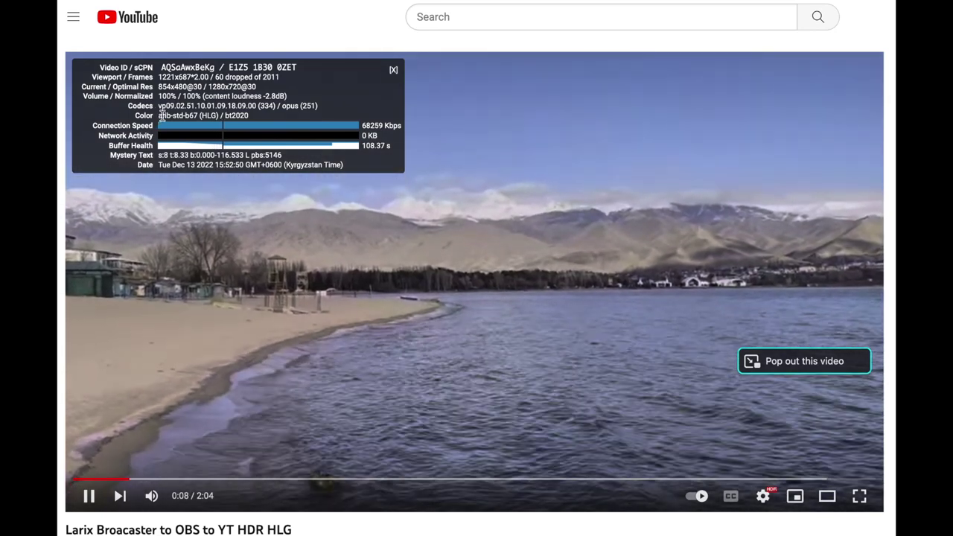
drag(160, 115, 249, 112)
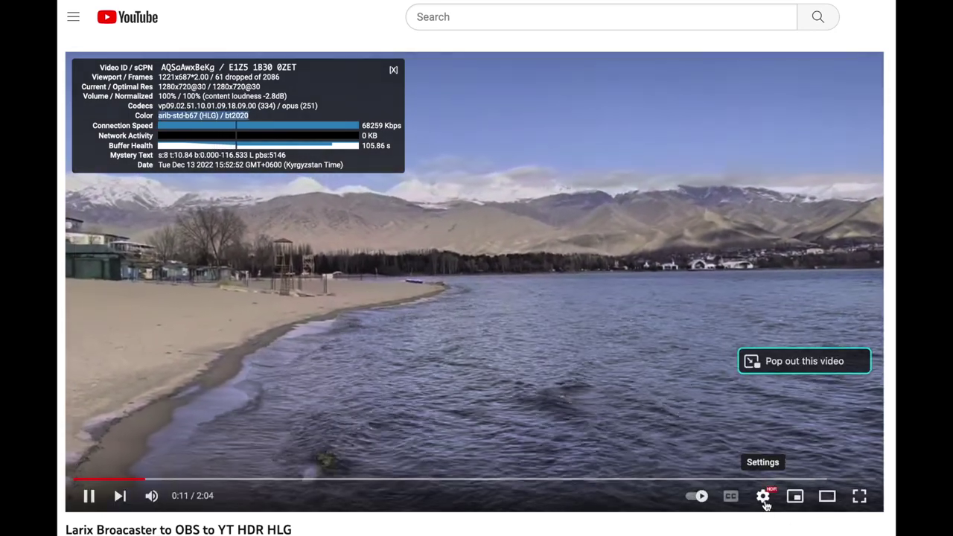
click(763, 500)
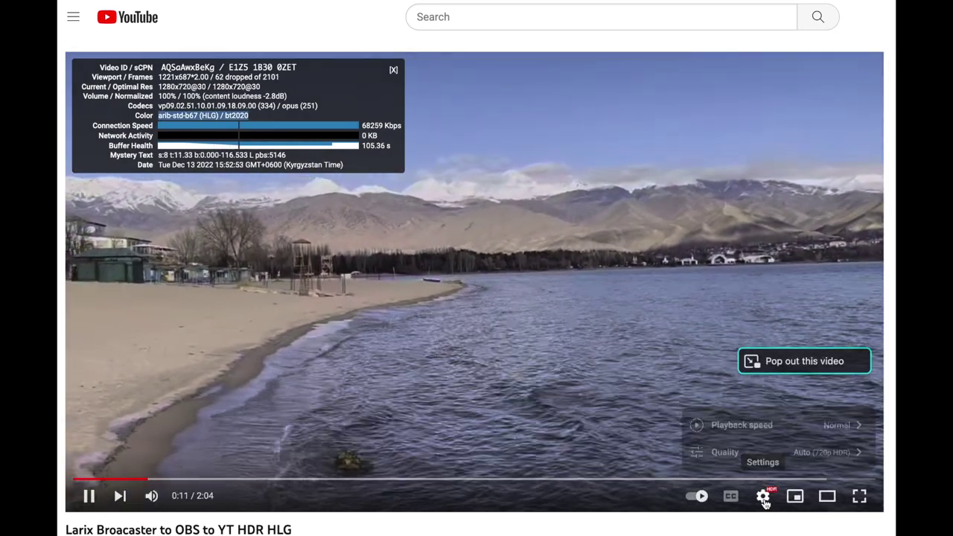